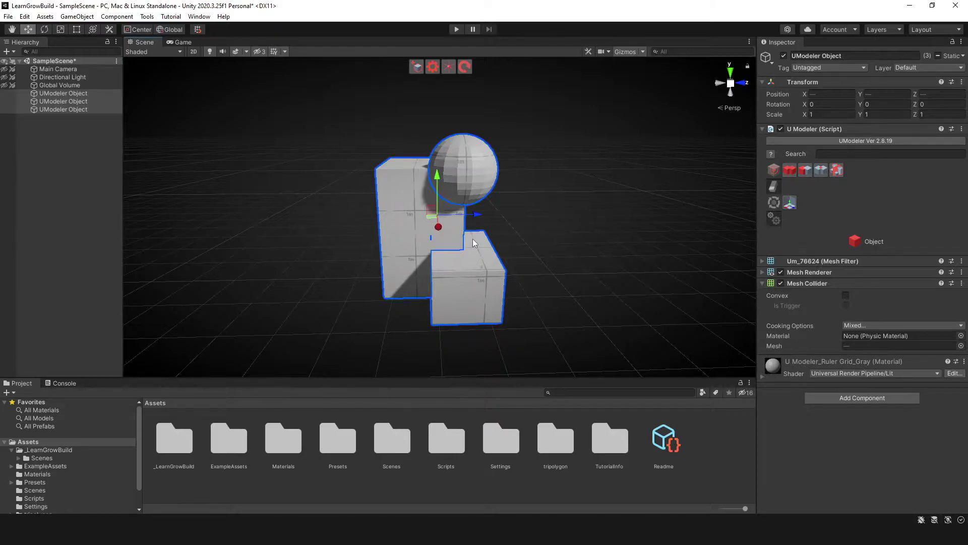
# Step: Select the lower box and add the tall box to the selection, leaving the sphere unselected
pyautogui.click(424, 232)
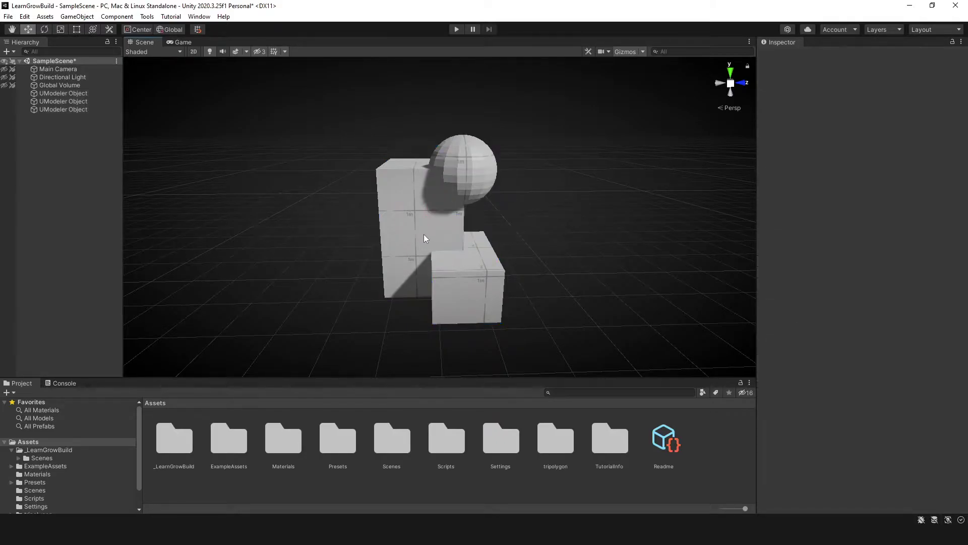
pyautogui.click(424, 233)
pyautogui.click(472, 286)
pyautogui.click(404, 240)
pyautogui.click(472, 157)
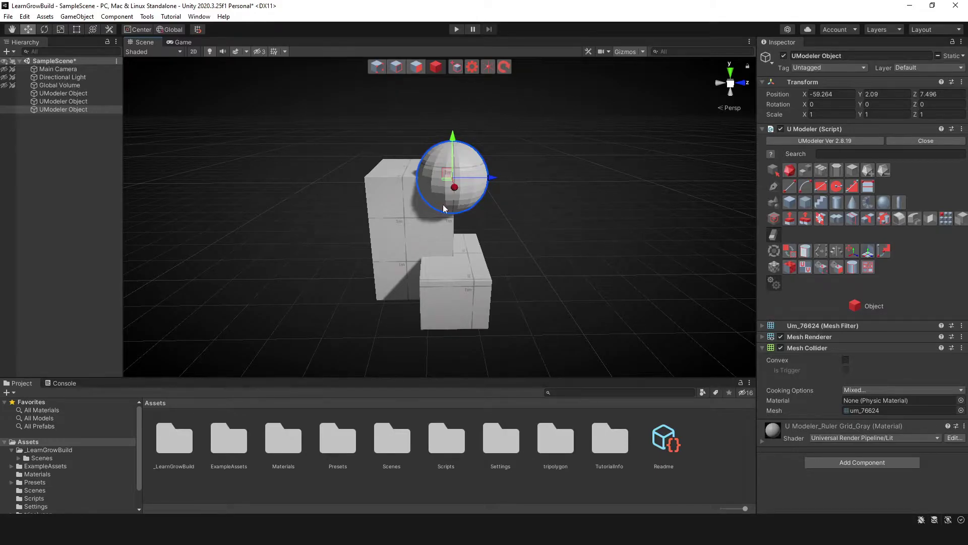
pyautogui.click(476, 285)
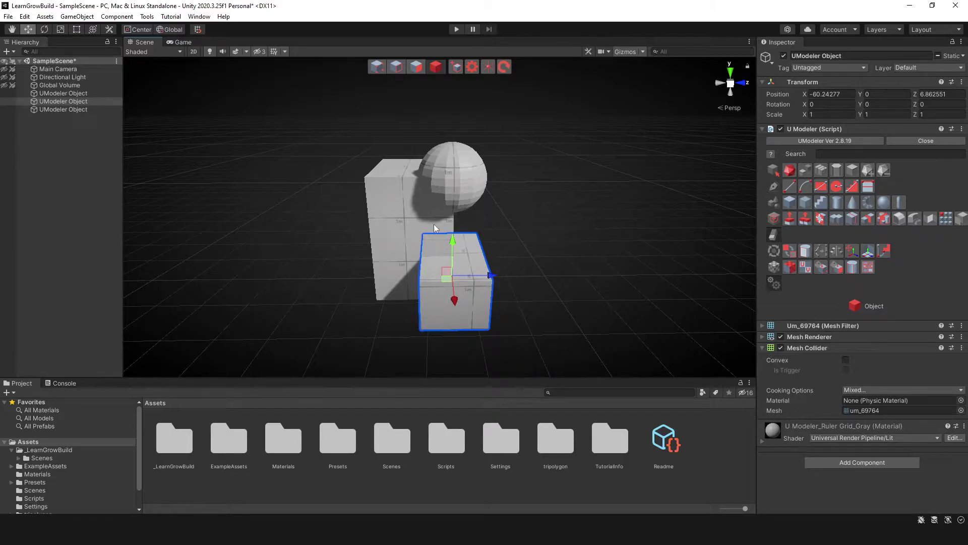
pyautogui.keyDown('shift'); pyautogui.click(401, 208); pyautogui.keyUp('shift')
pyautogui.click(524, 252)
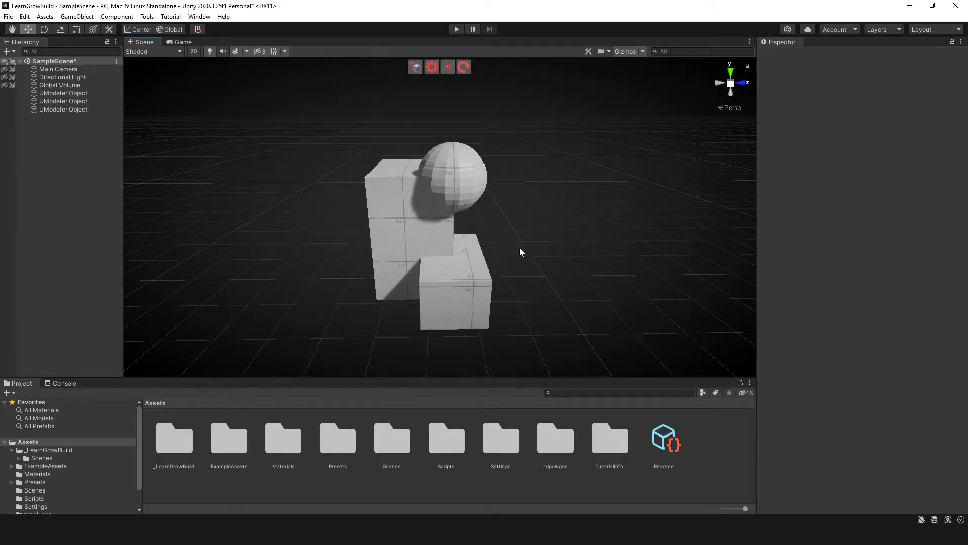
pyautogui.click(449, 268)
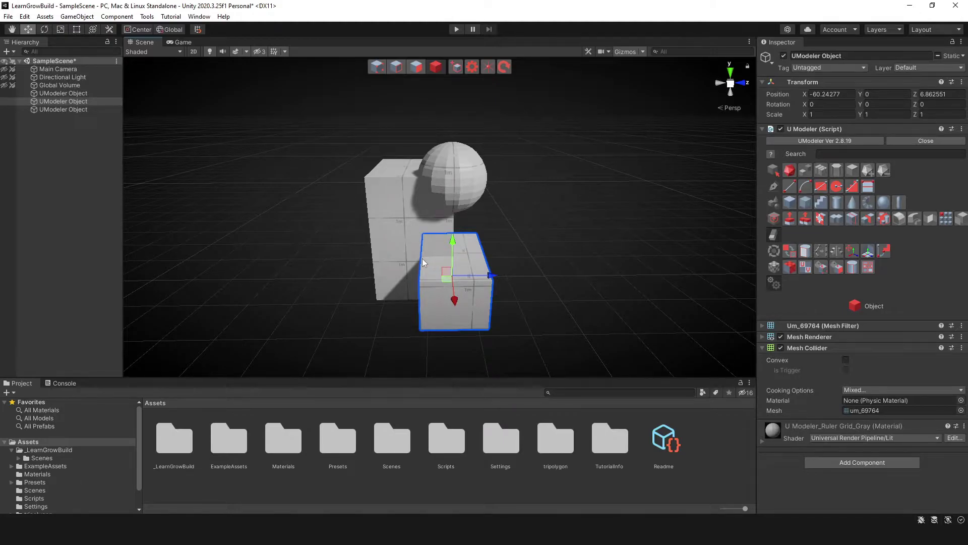
pyautogui.keyDown('shift'); pyautogui.click(404, 222); pyautogui.keyUp('shift')
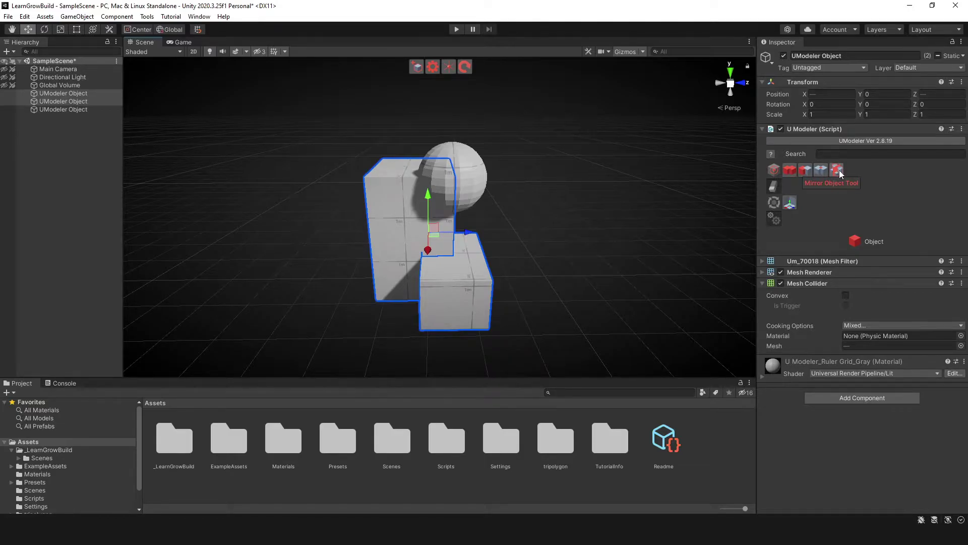
pyautogui.click(791, 171)
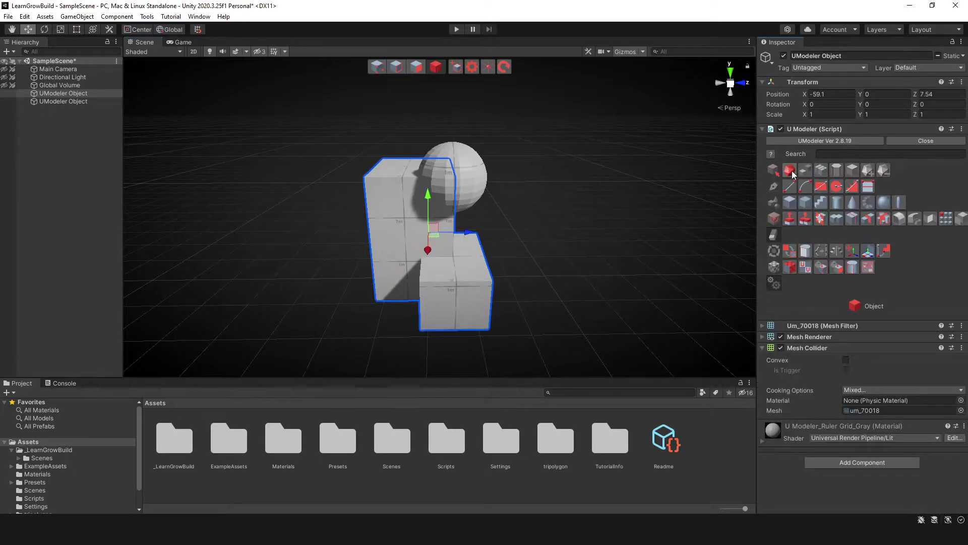
pyautogui.keyDown('alt'); pyautogui.moveTo(487, 240); pyautogui.dragTo(417, 285); pyautogui.keyUp('alt')
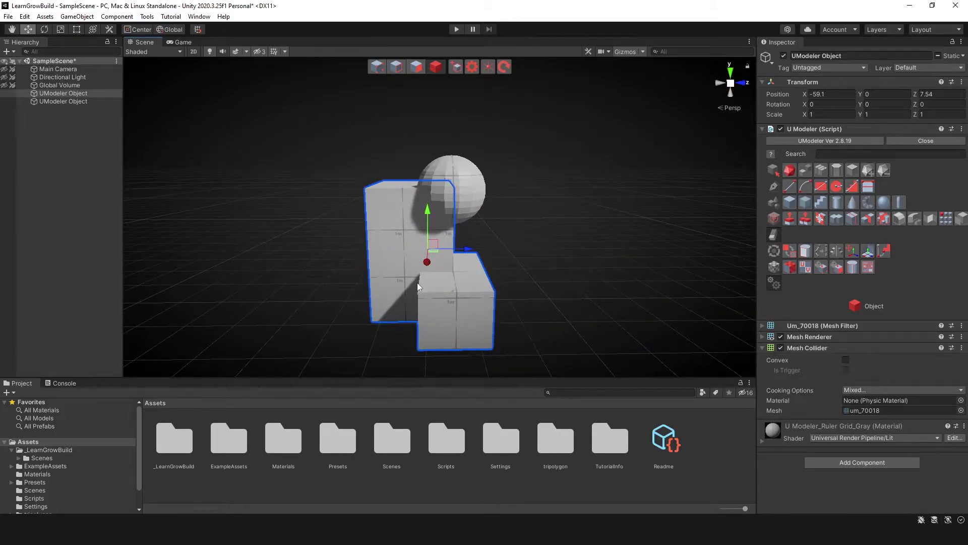
pyautogui.hotkey('ctrl', 'd')
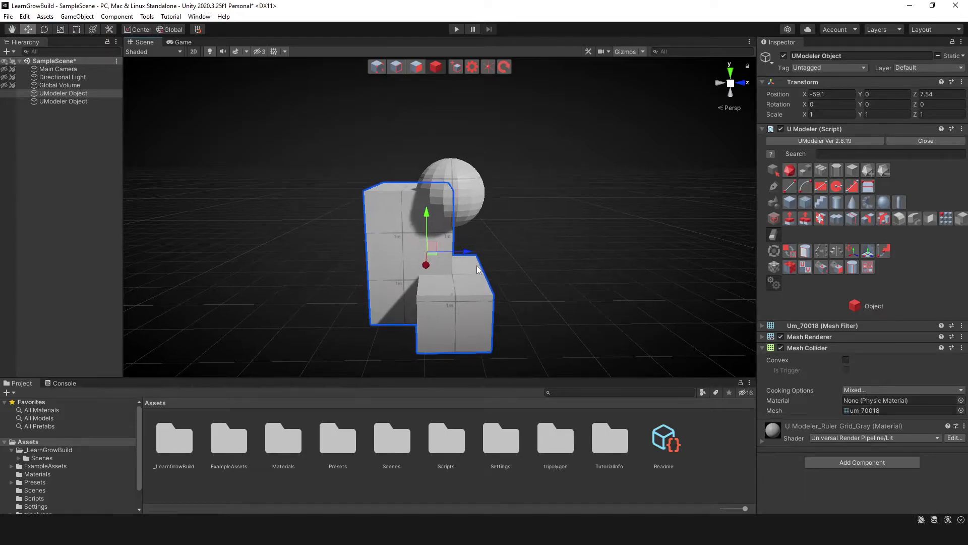
pyautogui.keyDown('alt'); pyautogui.moveTo(472, 267); pyautogui.dragTo(533, 258); pyautogui.keyUp('alt')
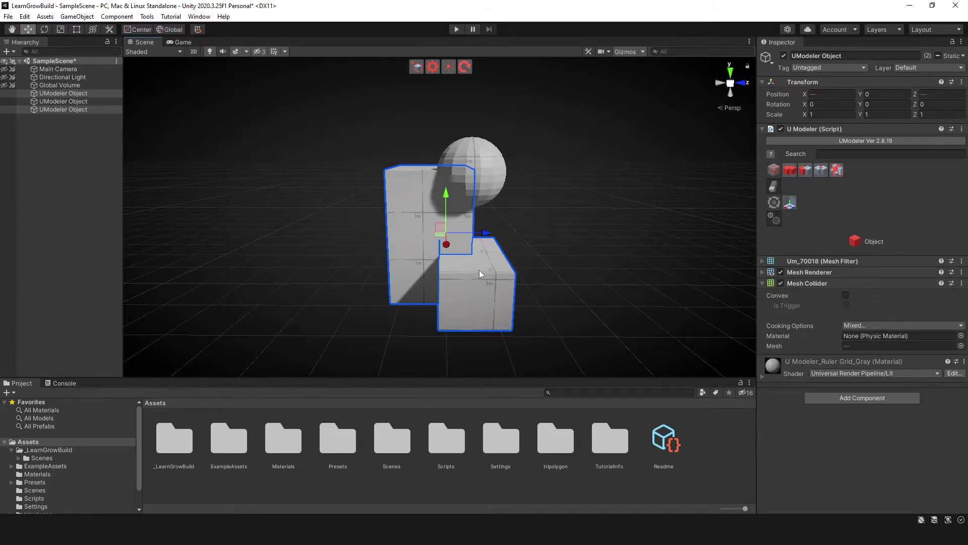
# Step: Select the front box together with the tall box
pyautogui.click(569, 255)
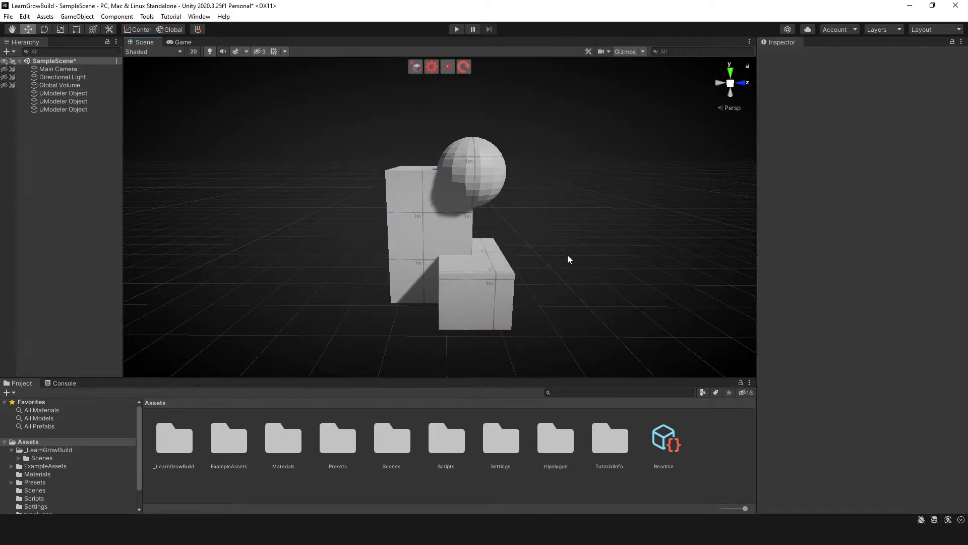
pyautogui.click(504, 279)
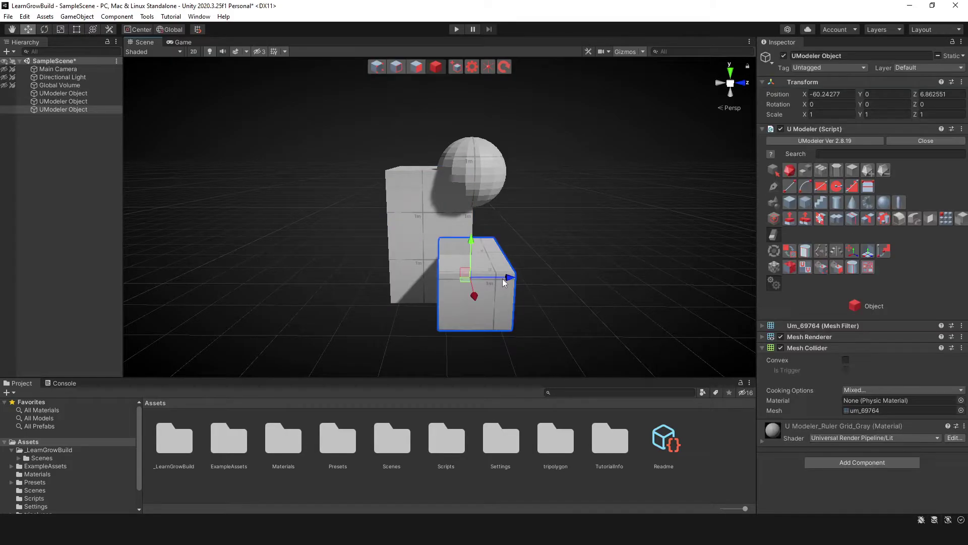
pyautogui.keyDown('shift'); pyautogui.click(423, 222); pyautogui.keyUp('shift')
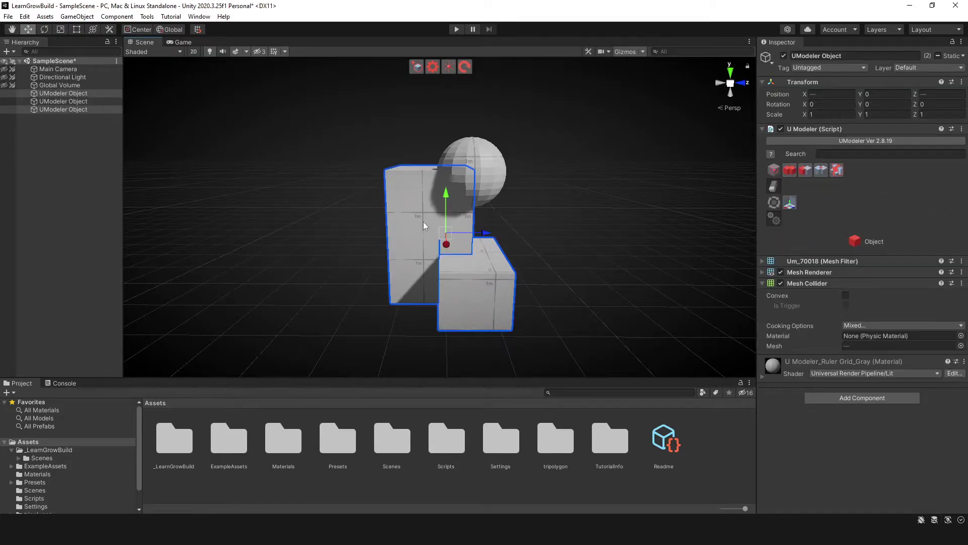
# Step: Subtract the front box from the tall box with the Boolean Subtract Tool and inspect the notch
pyautogui.click(804, 171)
pyautogui.click(805, 172)
pyautogui.keyDown('alt'); pyautogui.moveTo(440, 272); pyautogui.dragTo(479, 285); pyautogui.keyUp('alt')
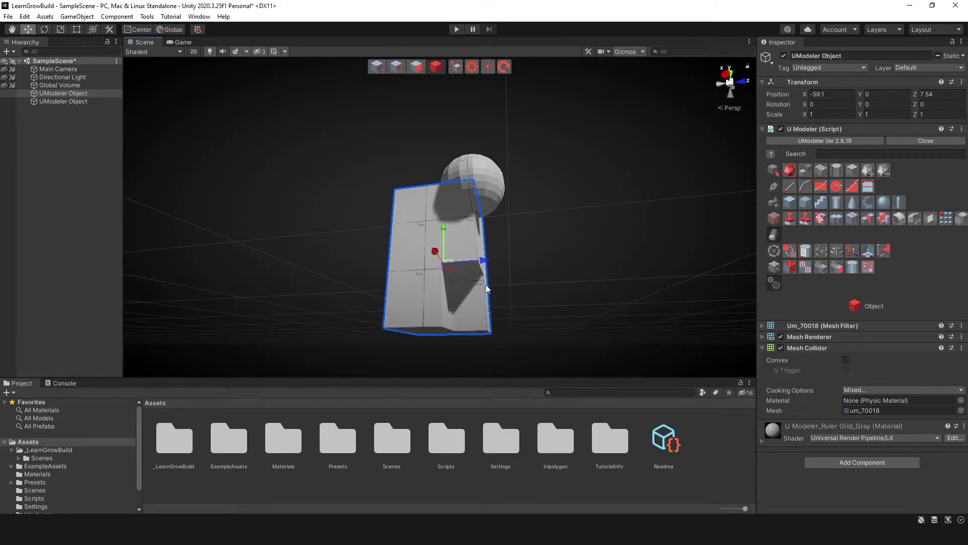
pyautogui.keyDown('alt'); pyautogui.moveTo(460, 293); pyautogui.dragTo(477, 304); pyautogui.keyUp('alt')
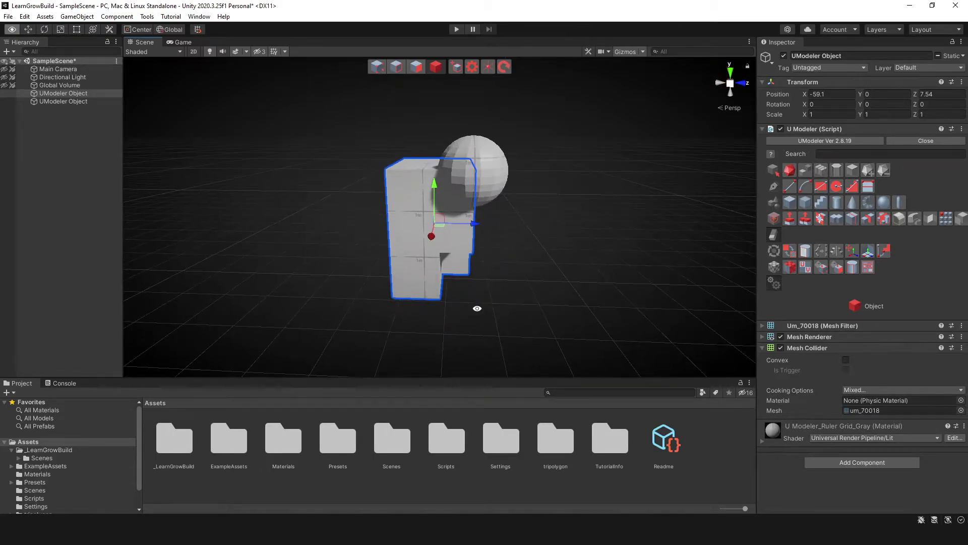
# Step: Reselect the small front box and the tall box together, orbiting to view both boxes
pyautogui.click(463, 276)
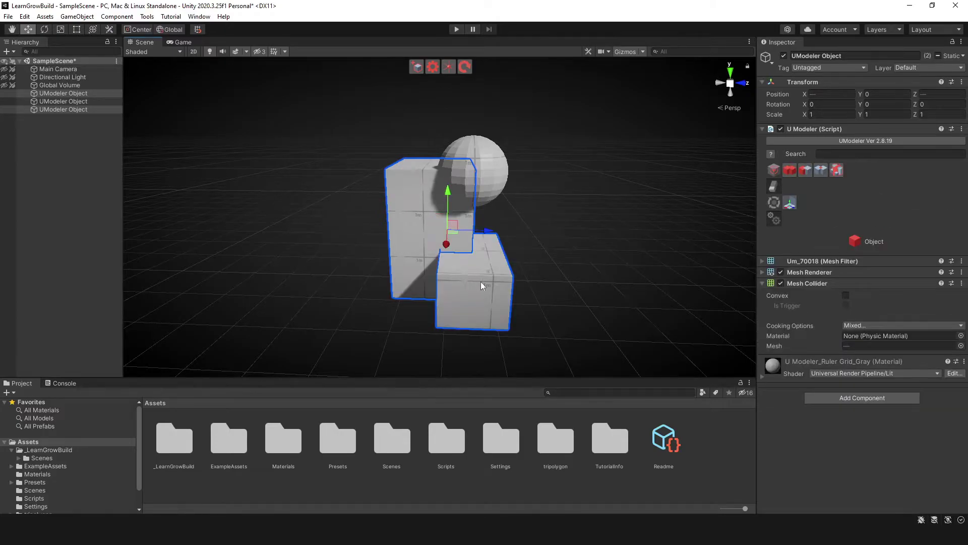
pyautogui.click(412, 227)
pyautogui.click(467, 265)
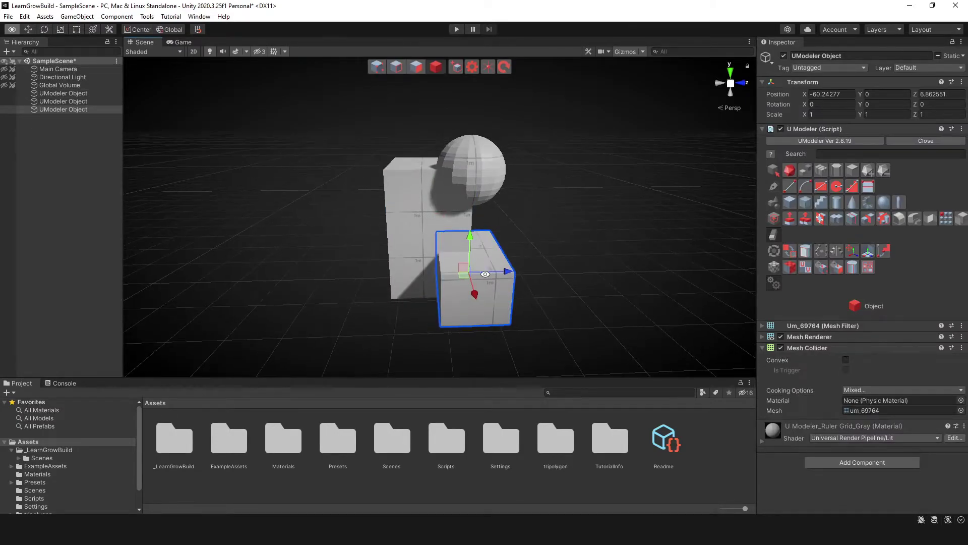
pyautogui.keyDown('shift'); pyautogui.click(428, 226); pyautogui.keyUp('shift')
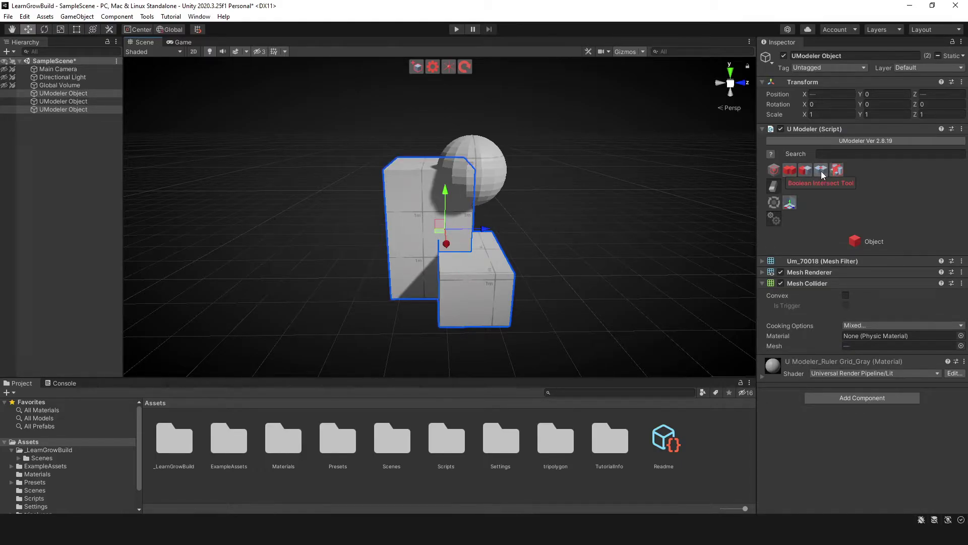
pyautogui.keyDown('alt'); pyautogui.moveTo(527, 239); pyautogui.dragTo(387, 247); pyautogui.keyUp('alt')
pyautogui.keyDown('alt'); pyautogui.moveTo(474, 258); pyautogui.dragTo(424, 245); pyautogui.keyUp('alt')
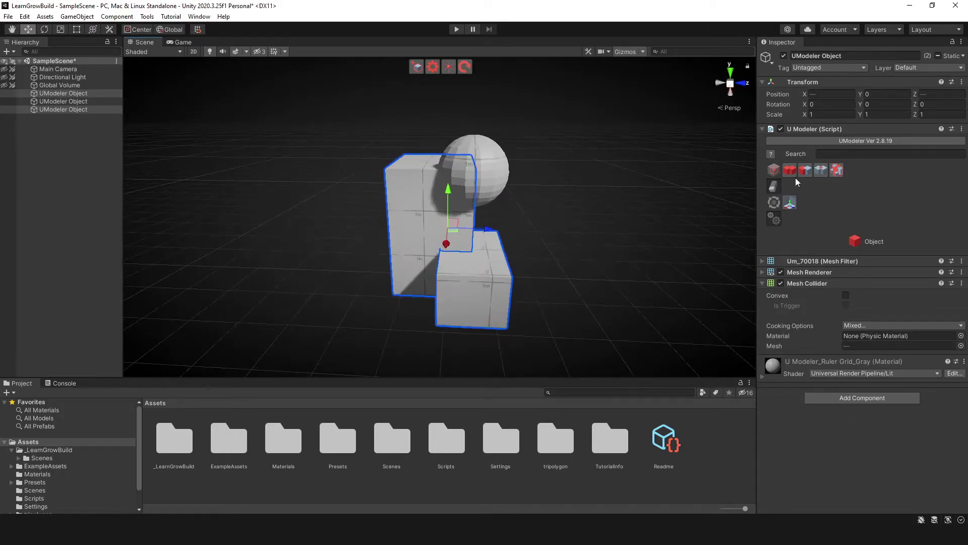
pyautogui.click(824, 171)
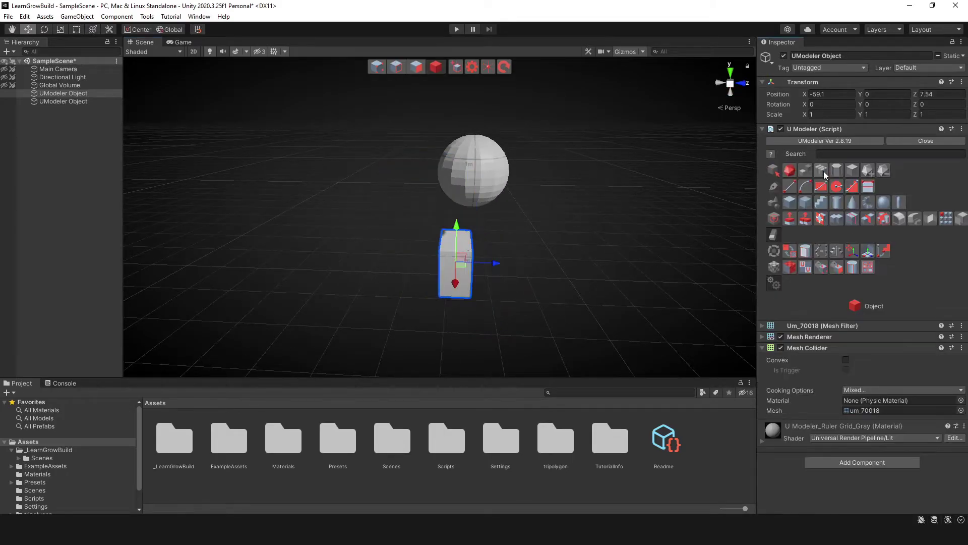
pyautogui.keyDown('alt'); pyautogui.moveTo(282, 228); pyautogui.dragTo(527, 257); pyautogui.keyUp('alt')
pyautogui.hotkey('ctrl', 'z')
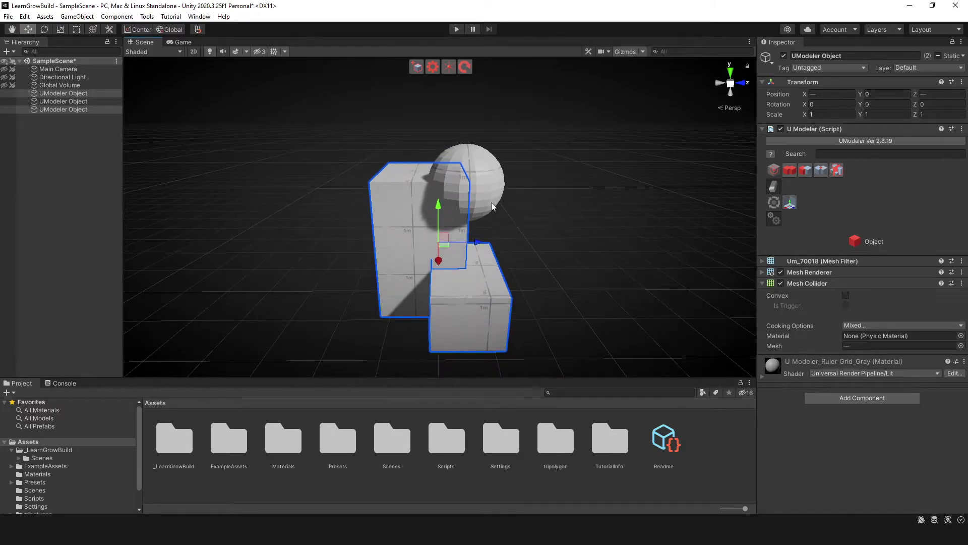
pyautogui.click(488, 195)
pyautogui.keyDown('alt'); pyautogui.moveTo(540, 183); pyautogui.dragTo(504, 221); pyautogui.keyUp('alt')
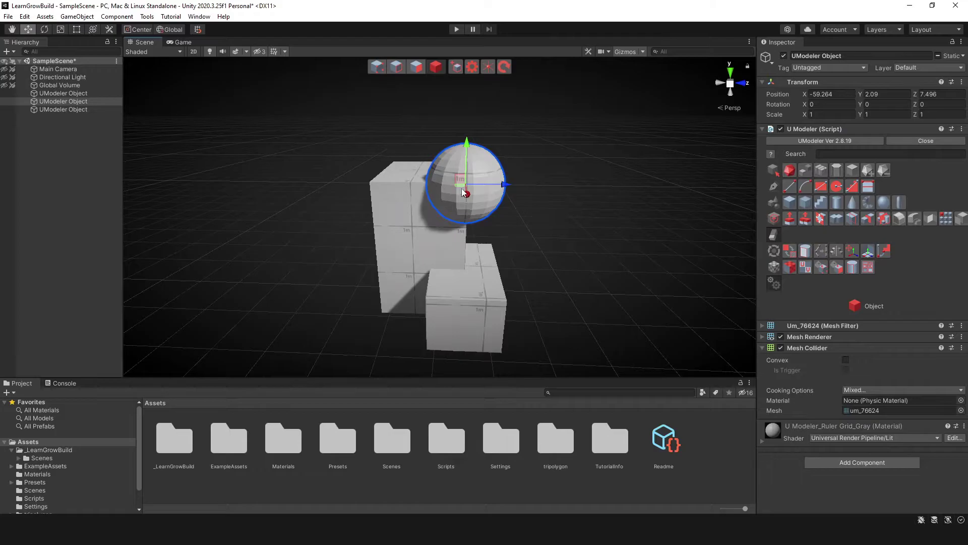
# Step: Select the tall box together with the sphere
pyautogui.keyDown('shift'); pyautogui.click(404, 203); pyautogui.keyUp('shift')
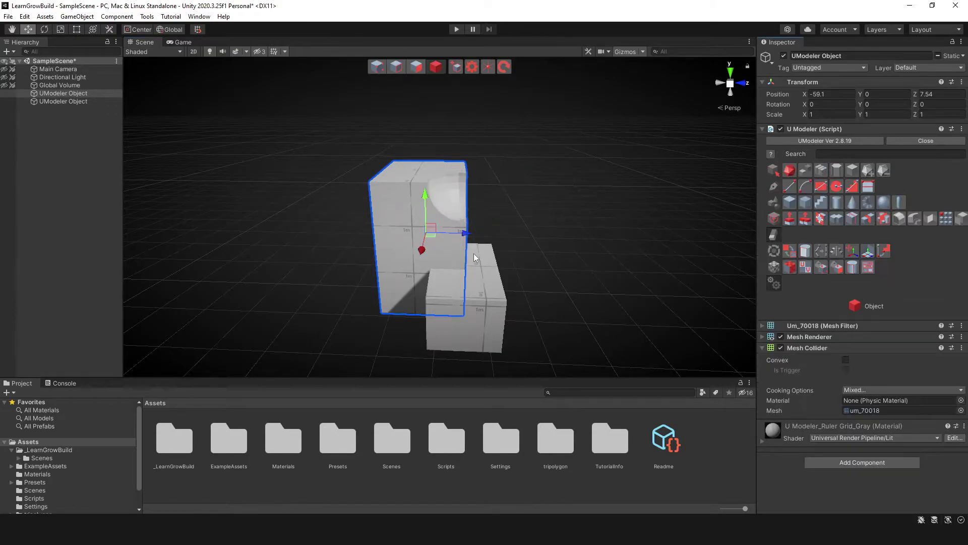
pyautogui.keyDown('alt'); pyautogui.moveTo(512, 207); pyautogui.dragTo(478, 223); pyautogui.keyUp('alt')
pyautogui.keyDown('shift'); pyautogui.click(478, 222); pyautogui.keyUp('shift')
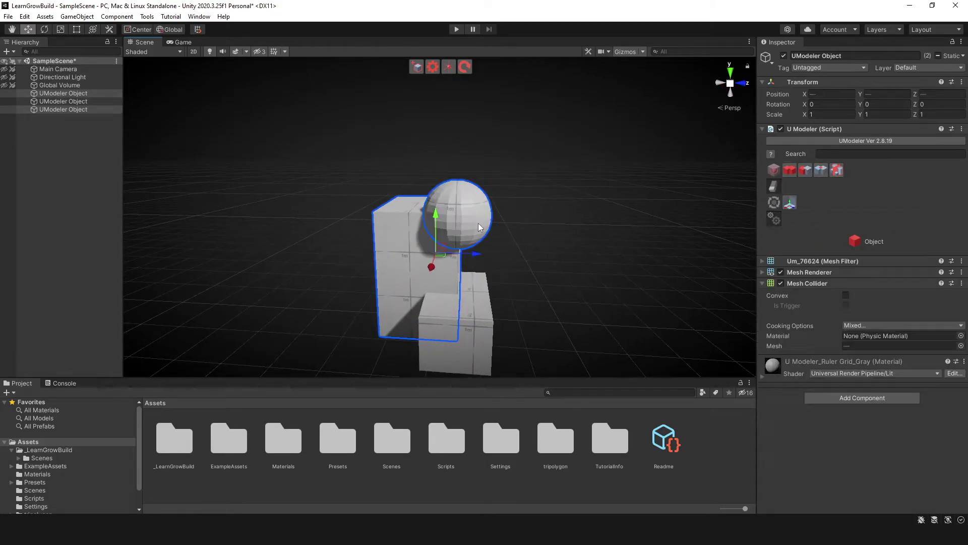
# Step: Union the lower and tall boxes into one L-shaped object and add the sphere to the selection
pyautogui.click(517, 304)
pyautogui.click(477, 316)
pyautogui.keyDown('shift'); pyautogui.click(403, 262); pyautogui.keyUp('shift')
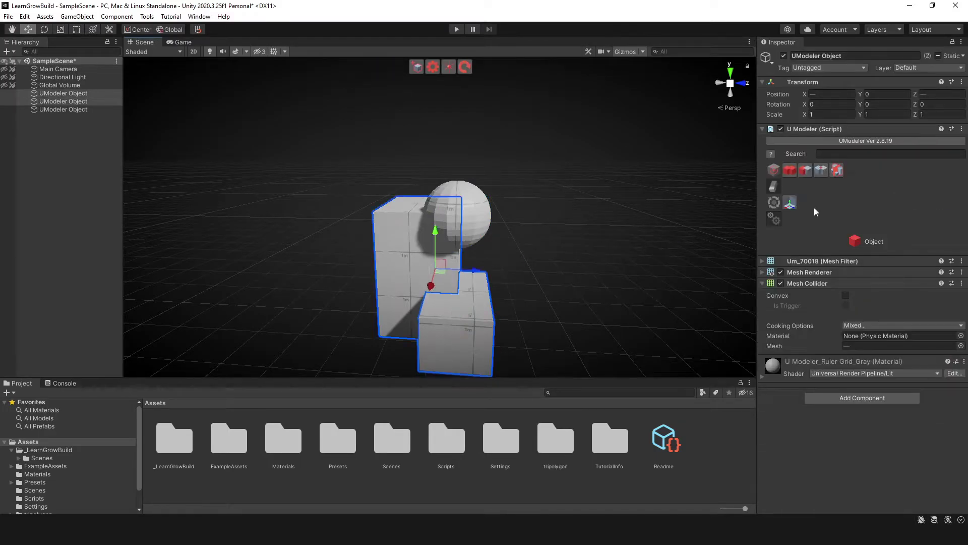
pyautogui.click(806, 170)
pyautogui.keyDown('shift'); pyautogui.click(446, 223); pyautogui.keyUp('shift')
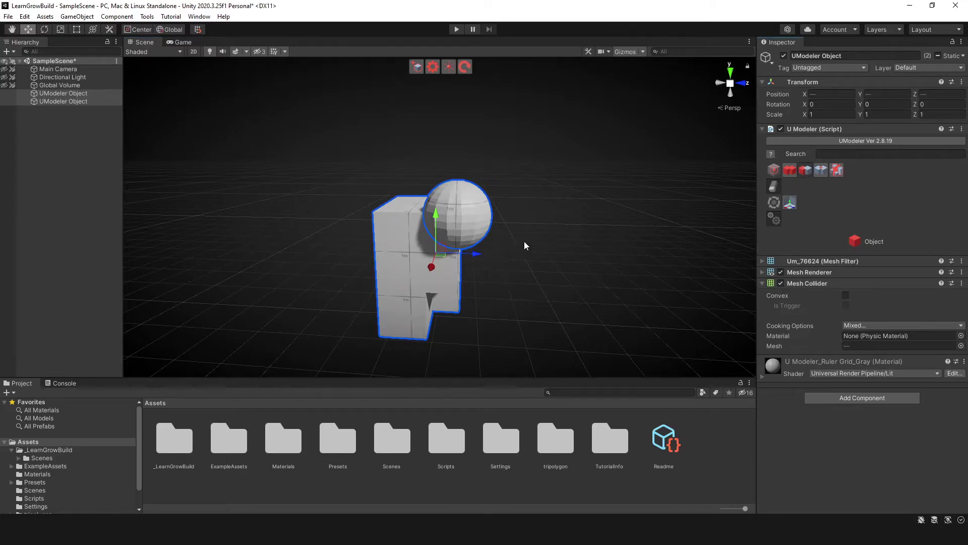
pyautogui.keyDown('alt'); pyautogui.moveTo(513, 247); pyautogui.dragTo(445, 292); pyautogui.keyUp('alt')
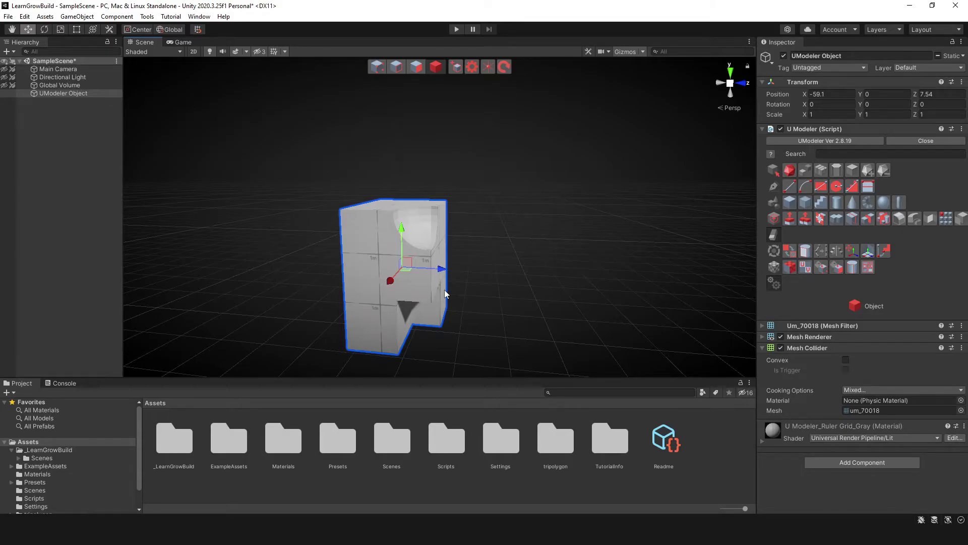
# Step: Undo the boolean and create a standard Unity Sphere via GameObject > 3D Object > Sphere
pyautogui.hotkey('ctrl', 'z')
pyautogui.hotkey('ctrl', 'z')
pyautogui.hotkey('ctrl', 'z')
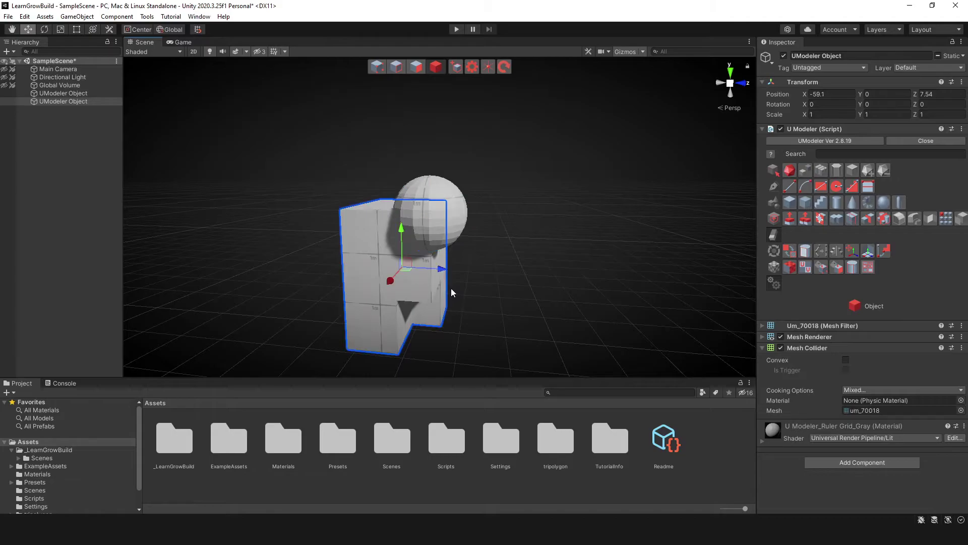
pyautogui.keyDown('alt'); pyautogui.moveTo(451, 289); pyautogui.dragTo(299, 184); pyautogui.keyUp('alt')
pyautogui.keyDown('alt'); pyautogui.moveTo(404, 230); pyautogui.dragTo(394, 226); pyautogui.keyUp('alt')
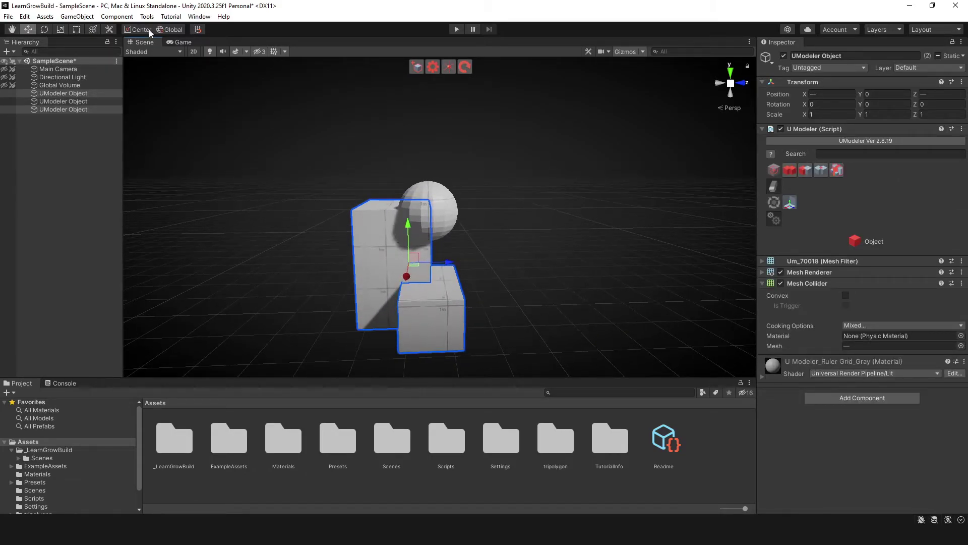
pyautogui.click(77, 17)
pyautogui.moveTo(130, 61)
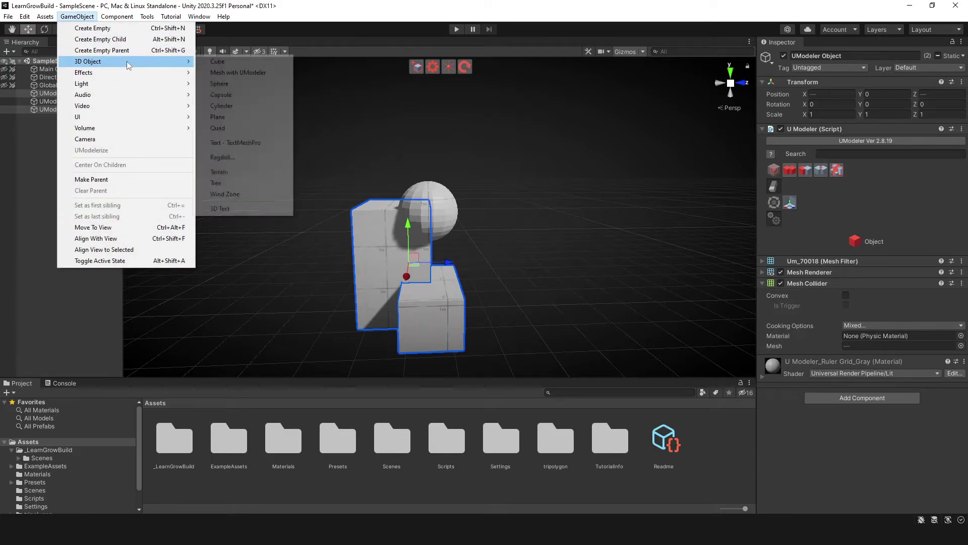
pyautogui.click(233, 83)
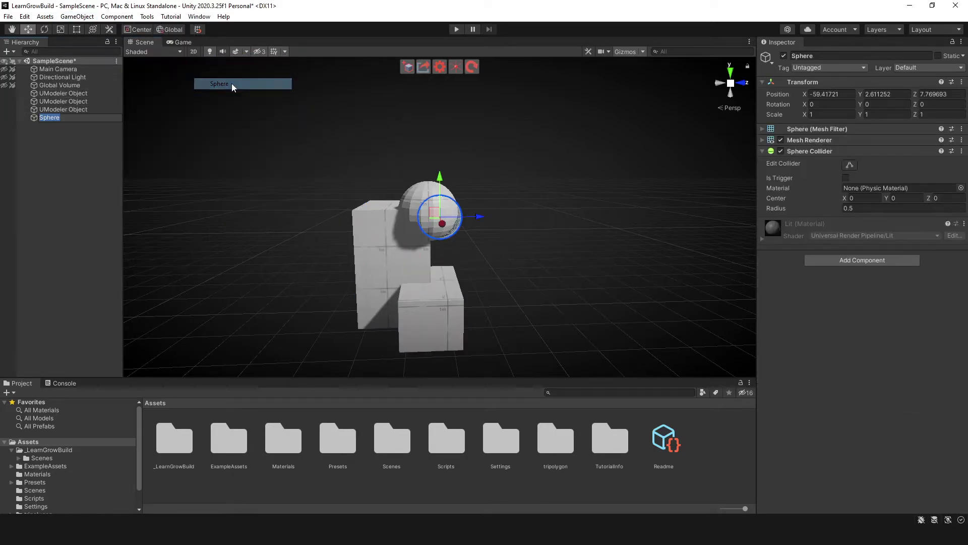
# Step: Delete the UModeler sphere and move the new Sphere onto the tall box's top corner
pyautogui.keyDown('alt'); pyautogui.moveTo(534, 207); pyautogui.dragTo(434, 215); pyautogui.keyUp('alt')
pyautogui.click(423, 216)
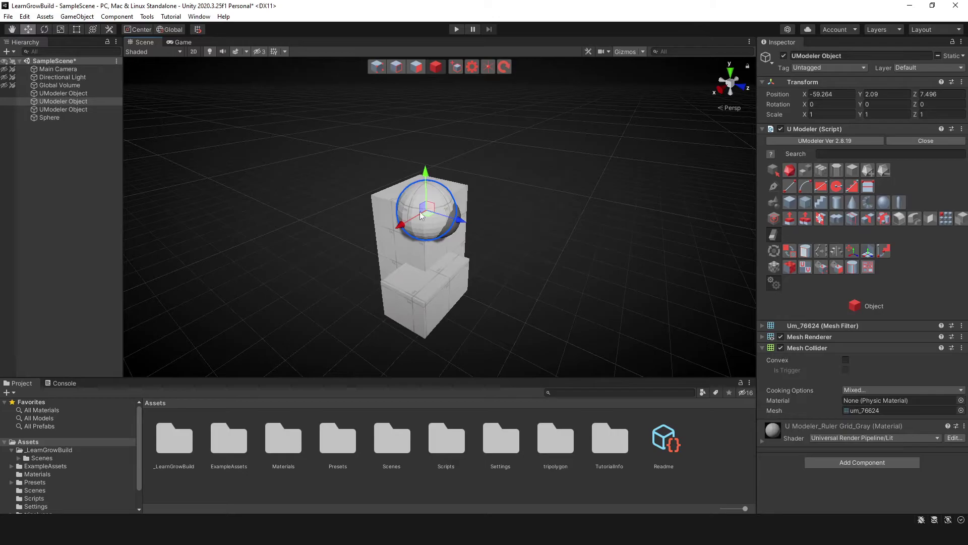
pyautogui.press('Delete')
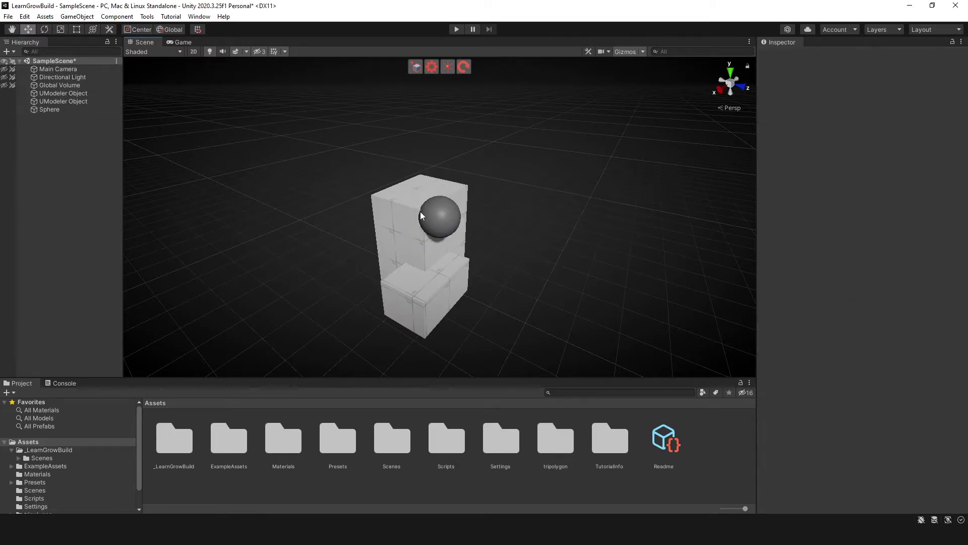
pyautogui.click(443, 216)
pyautogui.moveTo(433, 230); pyautogui.dragTo(381, 226)
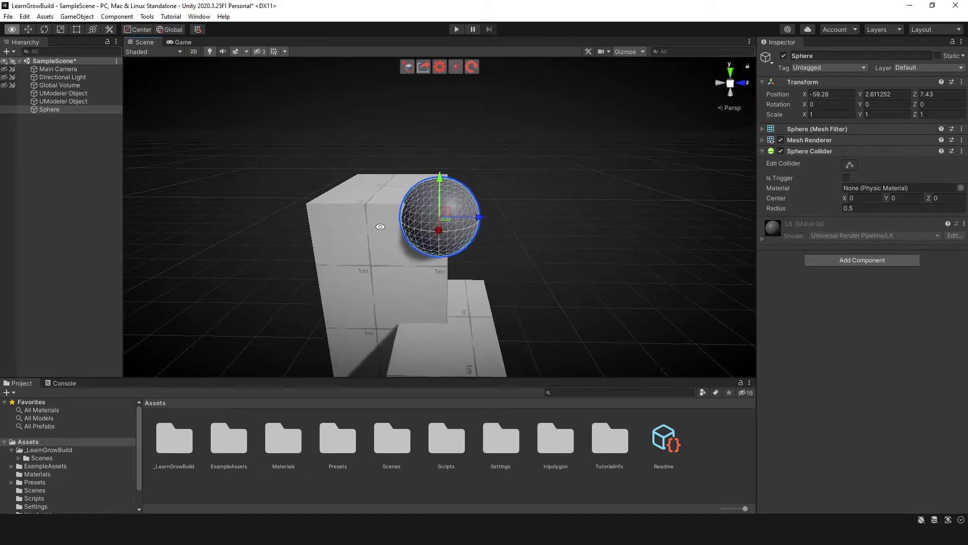
# Step: Scale the Sphere uniformly to 1.3323 and convert it with the UModelerize Tool
pyautogui.press('r')
pyautogui.moveTo(443, 216); pyautogui.dragTo(456, 213)
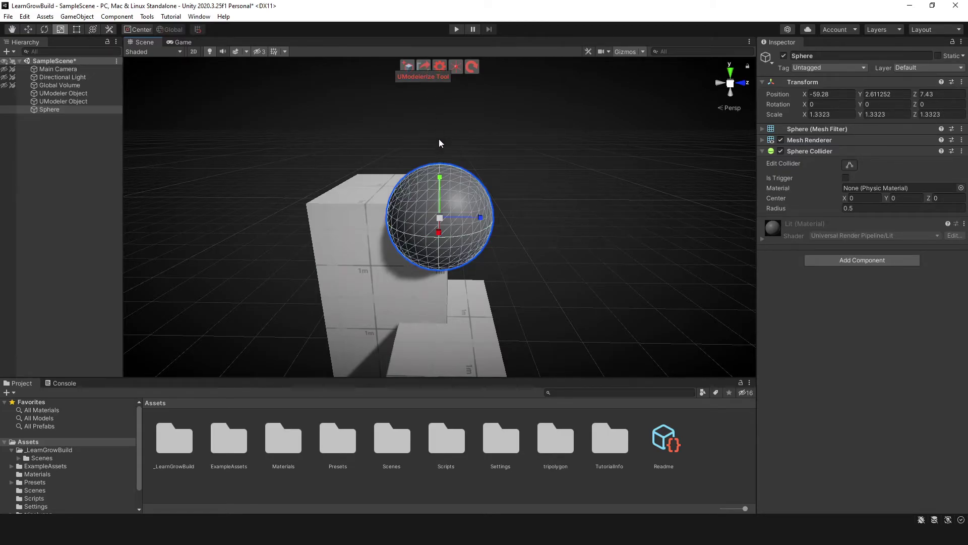
pyautogui.click(422, 70)
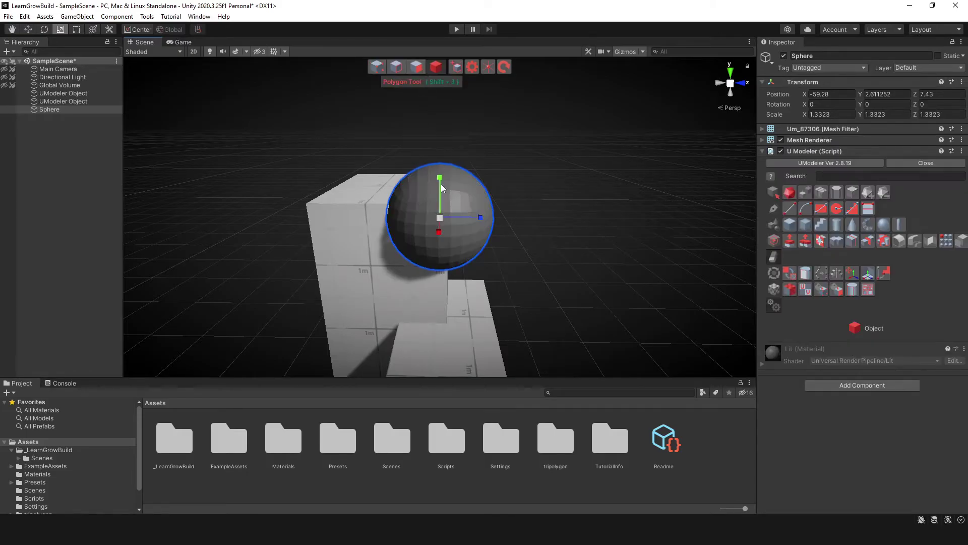
pyautogui.keyDown('alt'); pyautogui.moveTo(453, 235); pyautogui.dragTo(433, 181); pyautogui.keyUp('alt')
# Step: Check the converted sphere's polygons in Polygon mode, then return to Object mode
pyautogui.click(416, 66)
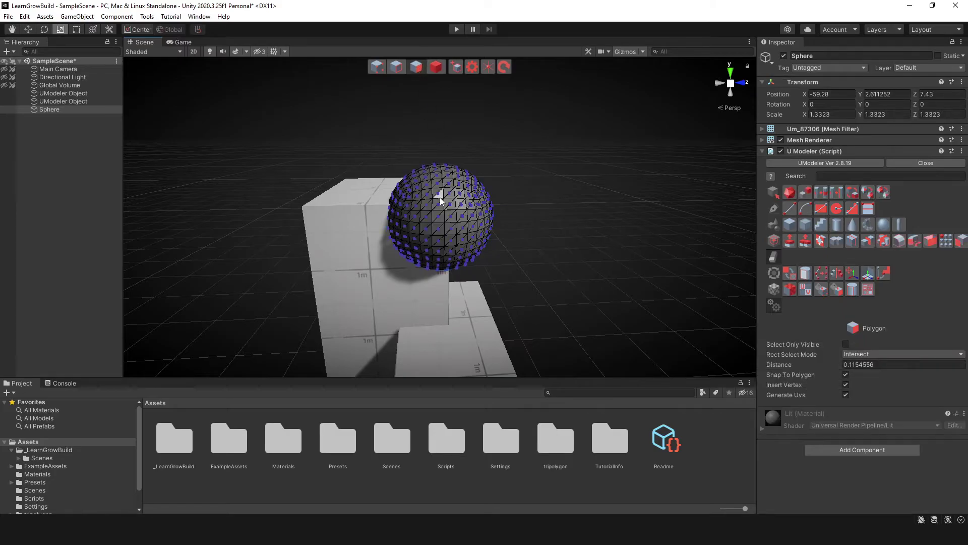
pyautogui.click(432, 241)
pyautogui.keyDown('alt'); pyautogui.moveTo(478, 268); pyautogui.dragTo(437, 89); pyautogui.keyUp('alt')
pyautogui.press('4')
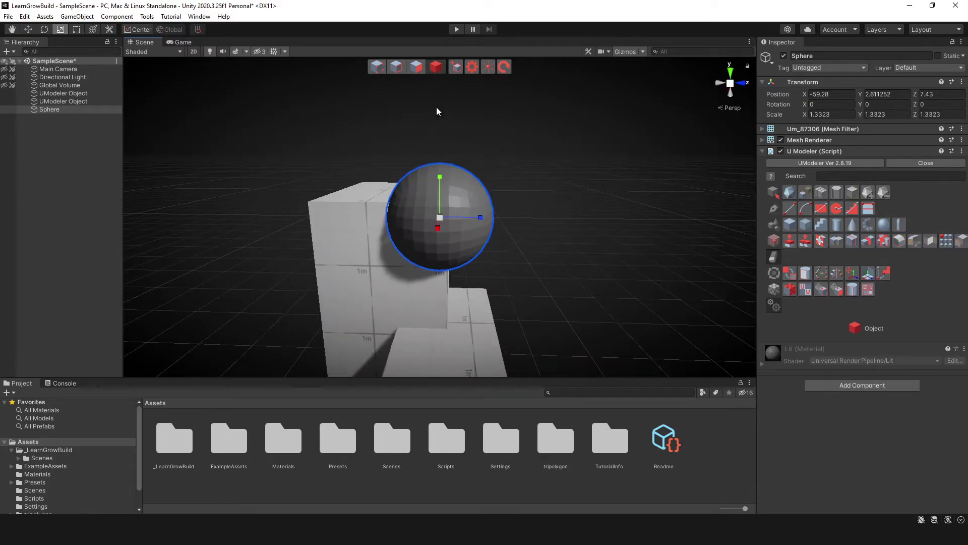
pyautogui.keyDown('shift'); pyautogui.click(367, 214); pyautogui.keyUp('shift')
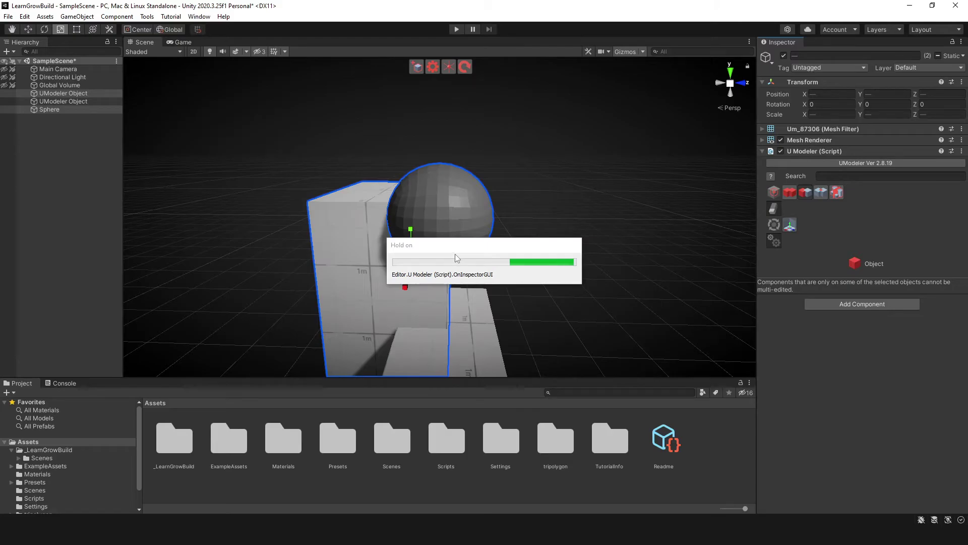
pyautogui.keyDown('alt'); pyautogui.moveTo(491, 231); pyautogui.dragTo(444, 208); pyautogui.keyUp('alt')
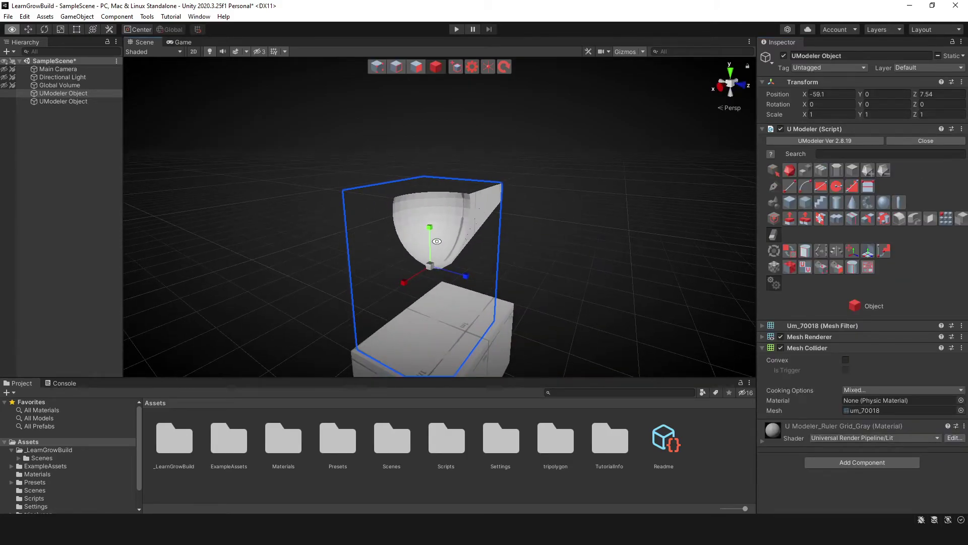
pyautogui.keyDown('alt'); pyautogui.moveTo(355, 231); pyautogui.dragTo(499, 257); pyautogui.keyUp('alt')
pyautogui.click(416, 66)
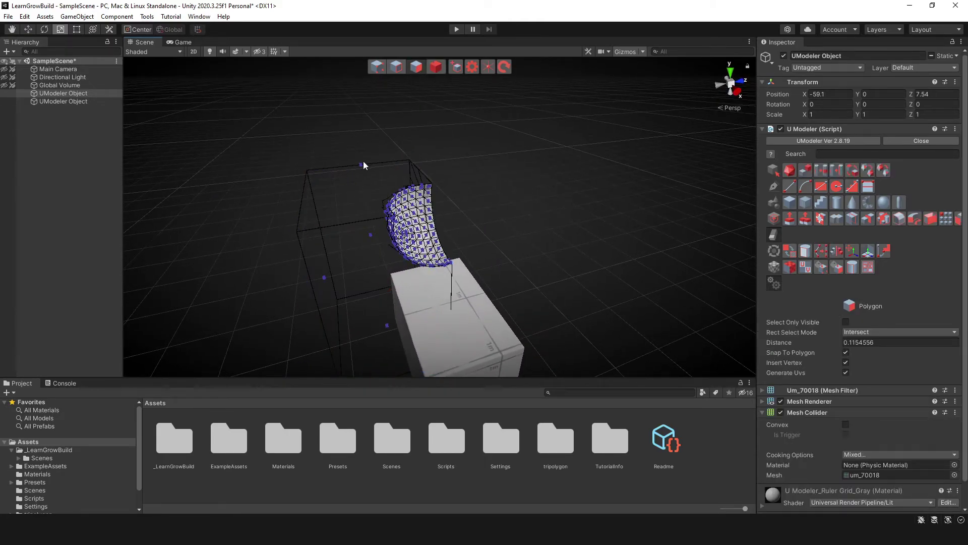
pyautogui.press('1')
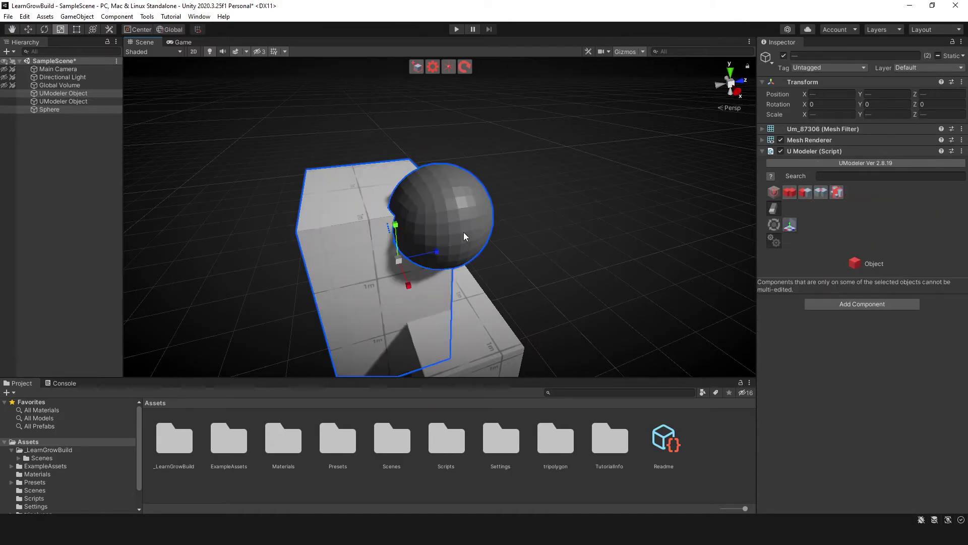
pyautogui.keyDown('alt'); pyautogui.moveTo(505, 267); pyautogui.dragTo(456, 167); pyautogui.keyUp('alt')
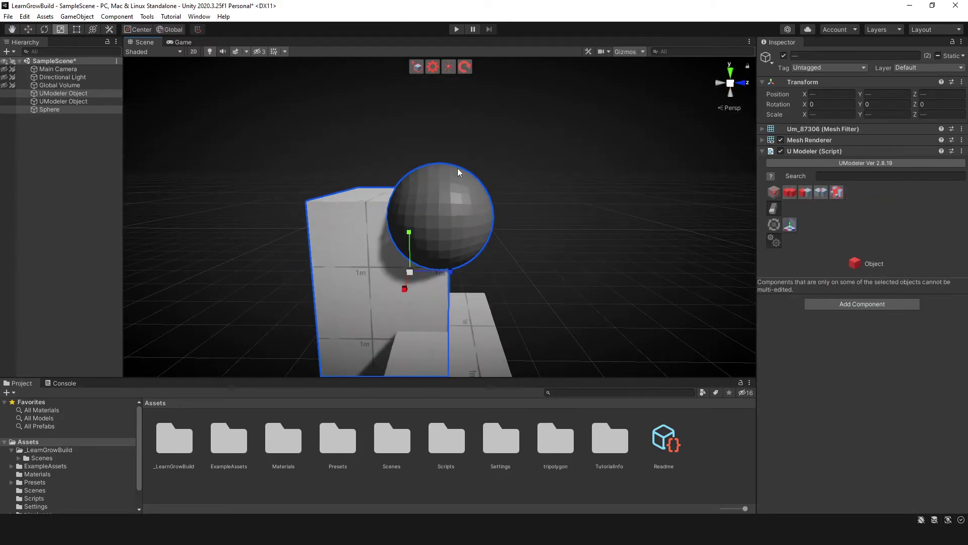
pyautogui.click(433, 101)
# Step: Select all of the sphere's faces in Polygon mode and view the Remove tools
pyautogui.click(440, 194)
pyautogui.click(416, 67)
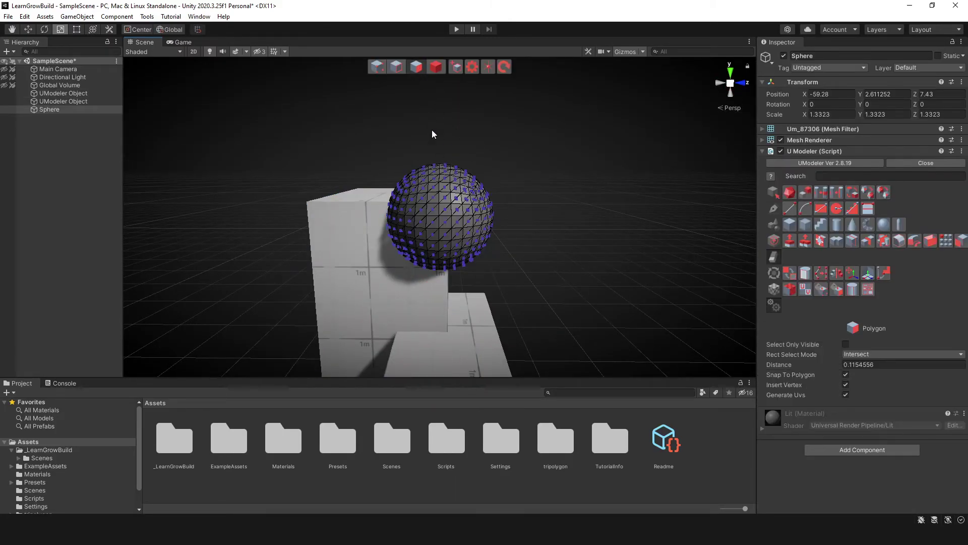
pyautogui.hotkey('ctrl', 'a')
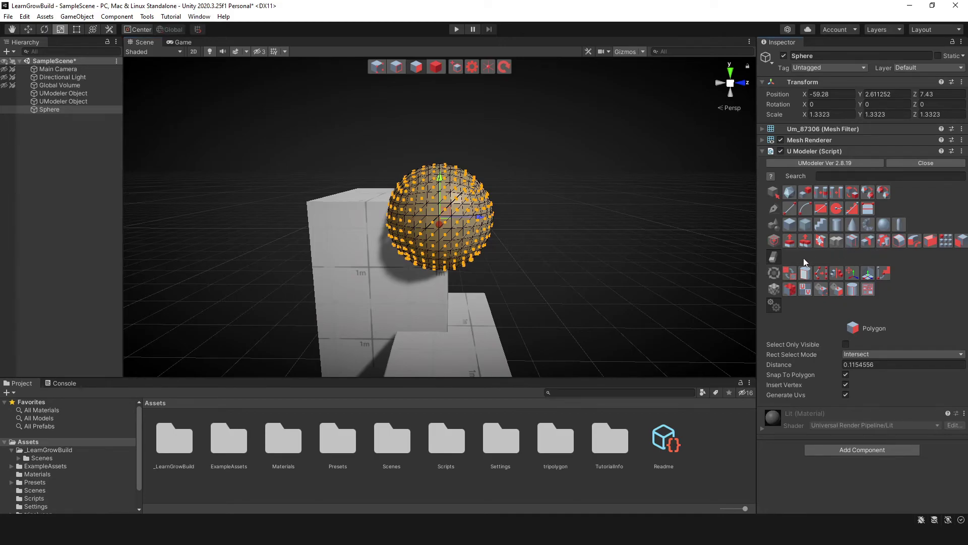
pyautogui.click(773, 257)
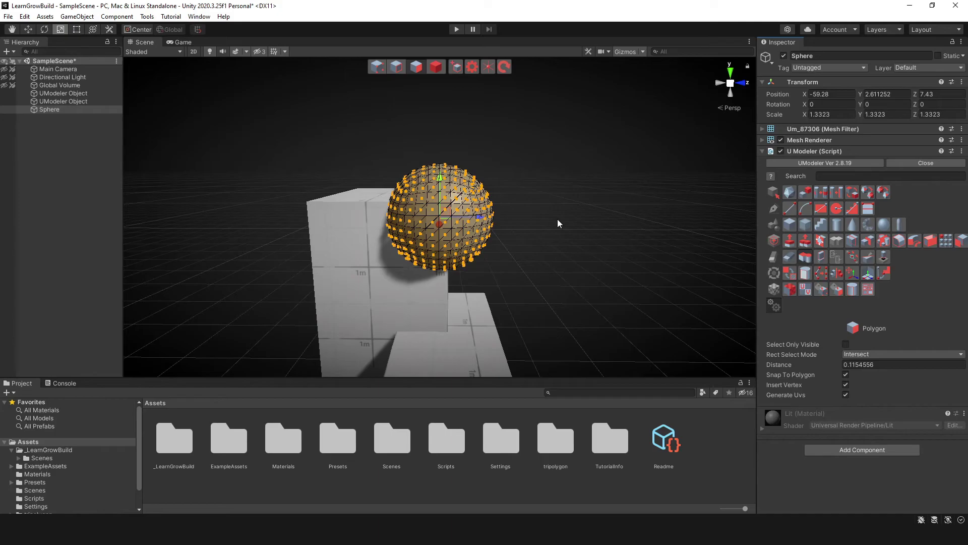
pyautogui.scroll(5, 447, 215)
pyautogui.scroll(-4, 437, 218)
pyautogui.keyDown('alt'); pyautogui.moveTo(436, 218); pyautogui.dragTo(468, 237); pyautogui.keyUp('alt')
# Step: Return to Object mode and delete the Sphere
pyautogui.press('r')
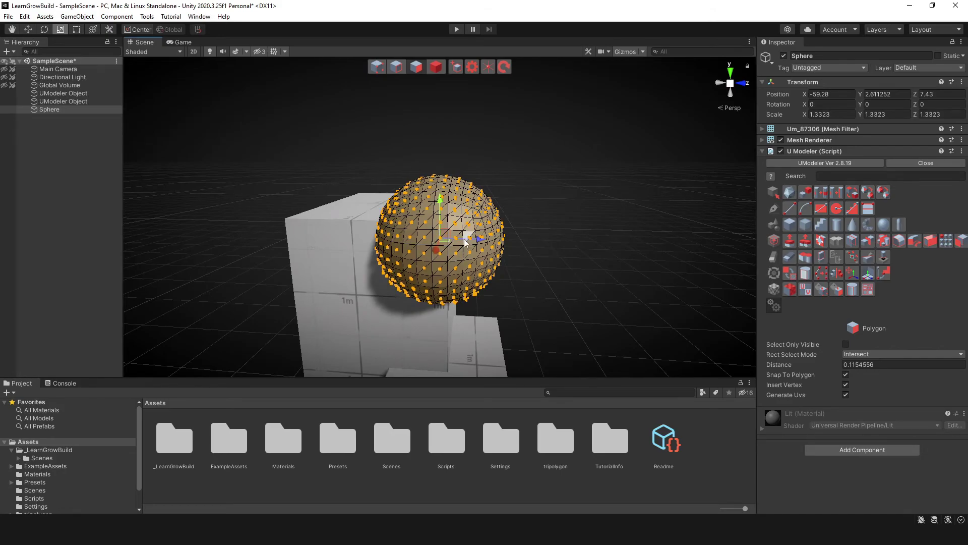
pyautogui.click(436, 67)
pyautogui.keyDown('alt'); pyautogui.moveTo(380, 230); pyautogui.dragTo(437, 227); pyautogui.keyUp('alt')
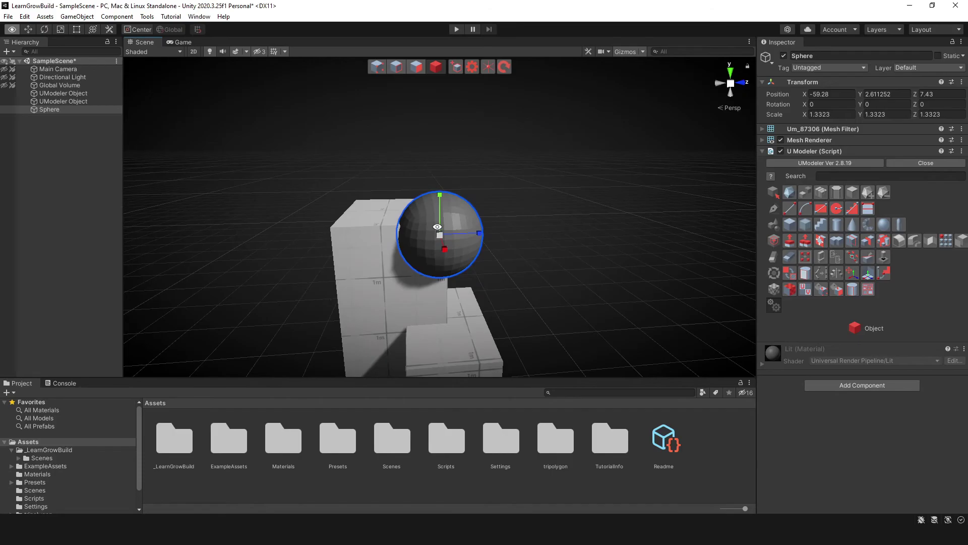
pyautogui.press('Delete')
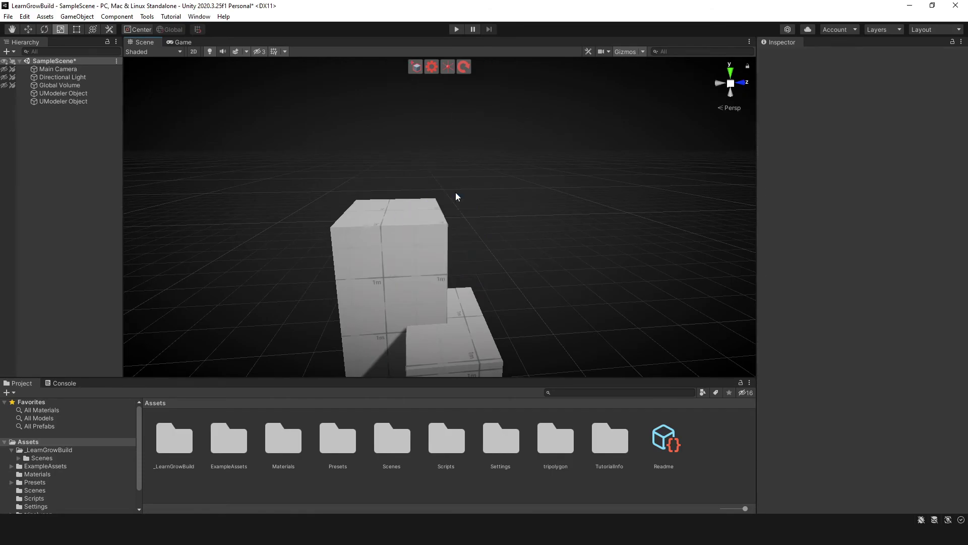
pyautogui.keyDown('alt'); pyautogui.moveTo(455, 192); pyautogui.dragTo(429, 221); pyautogui.keyUp('alt')
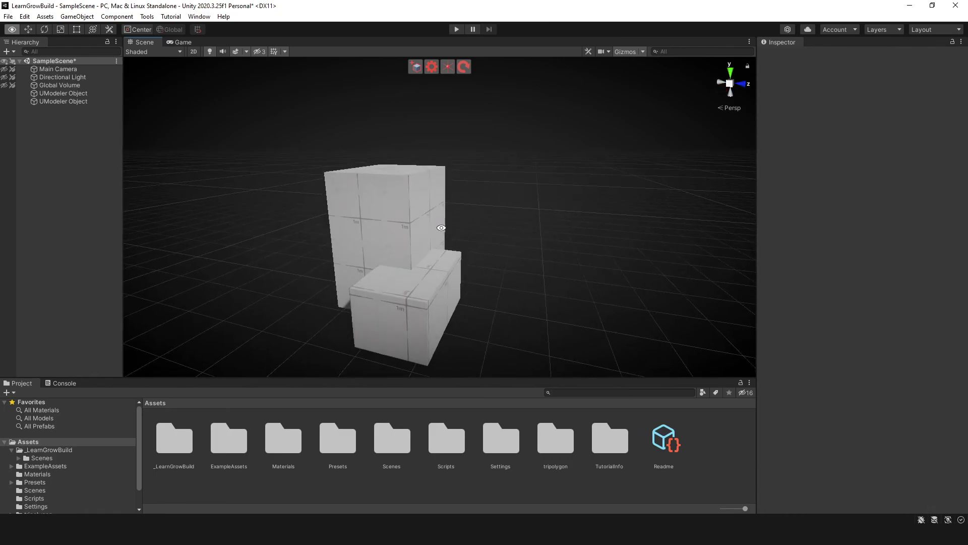
pyautogui.click(428, 236)
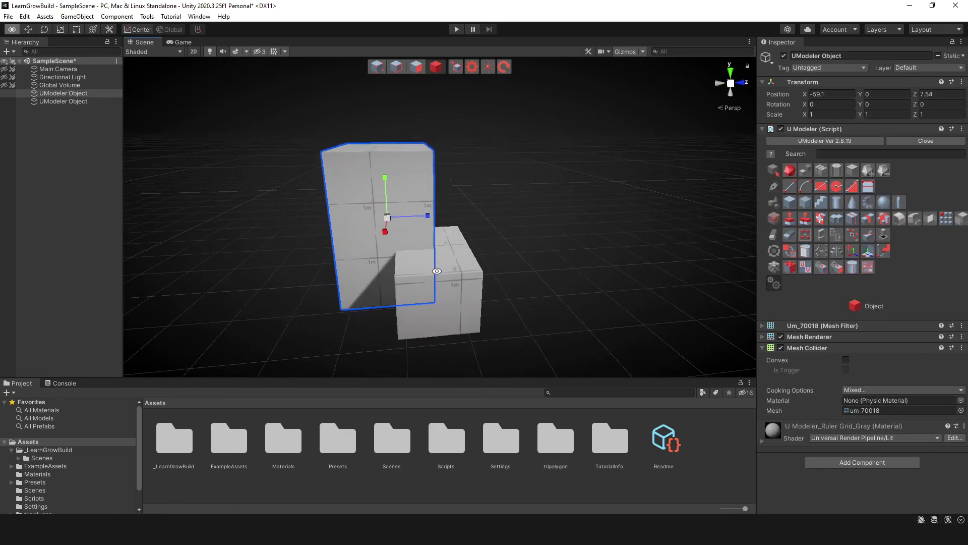